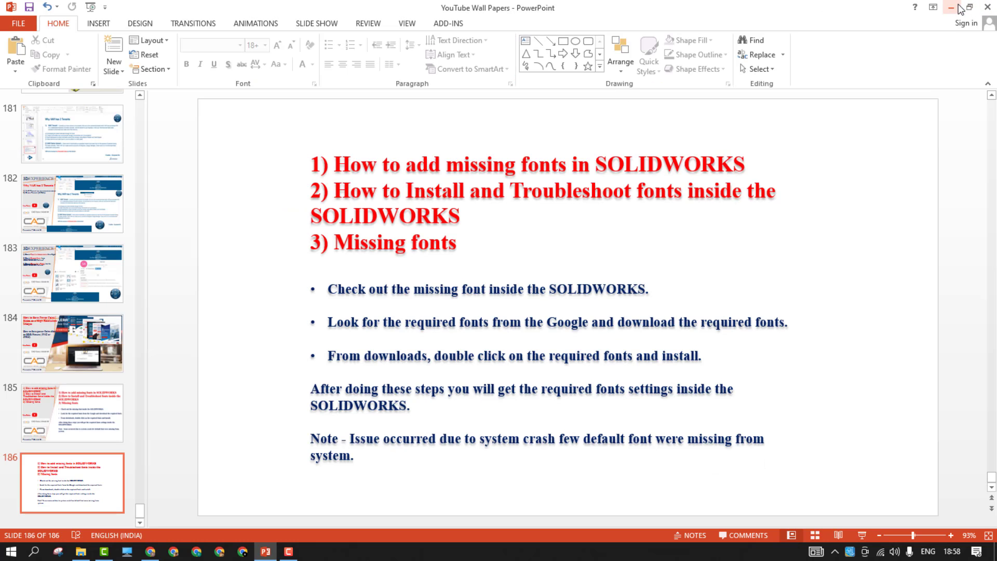
- In Chrome, search Google for 'century gothic font family' using the autocomplete suggestion
{"action": "left_click", "coordinate": [150, 552]}
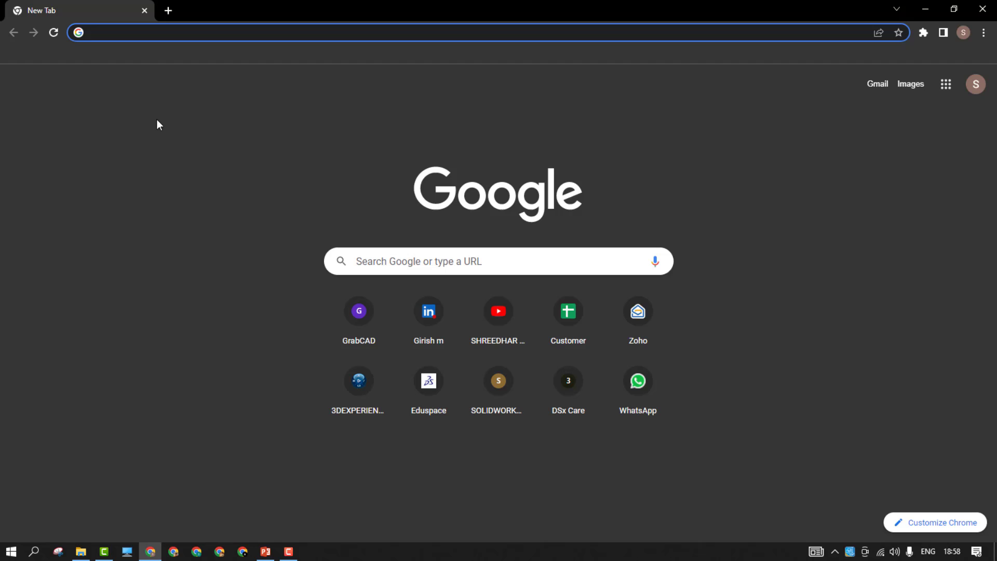
{"action": "left_click", "coordinate": [375, 260]}
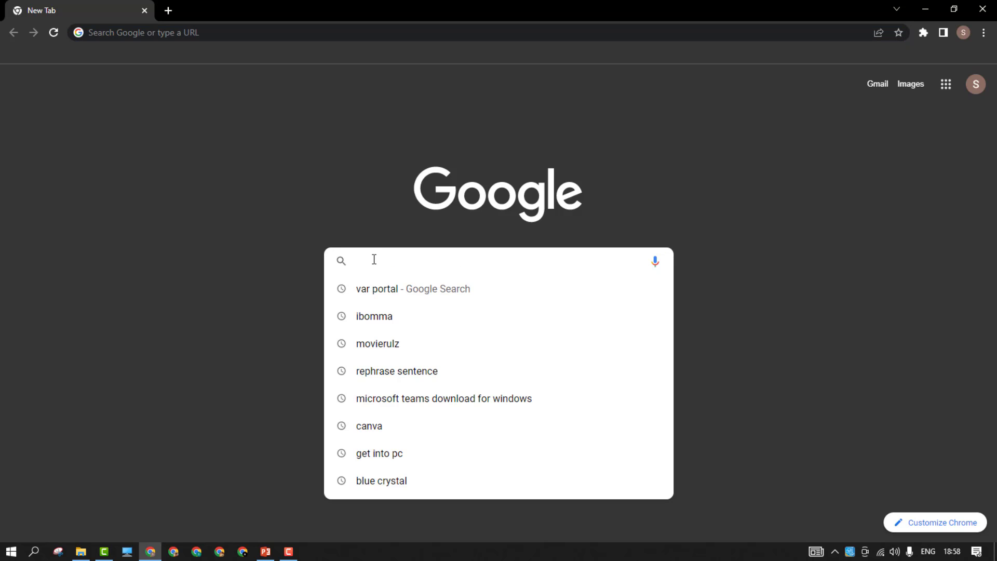
{"action": "type", "text": "c"}
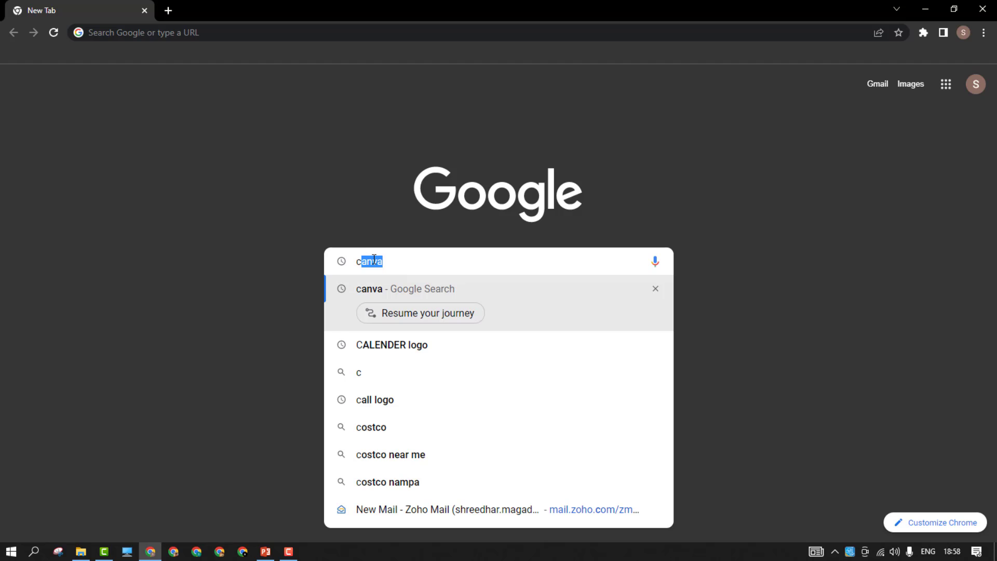
{"action": "type", "text": "entury"}
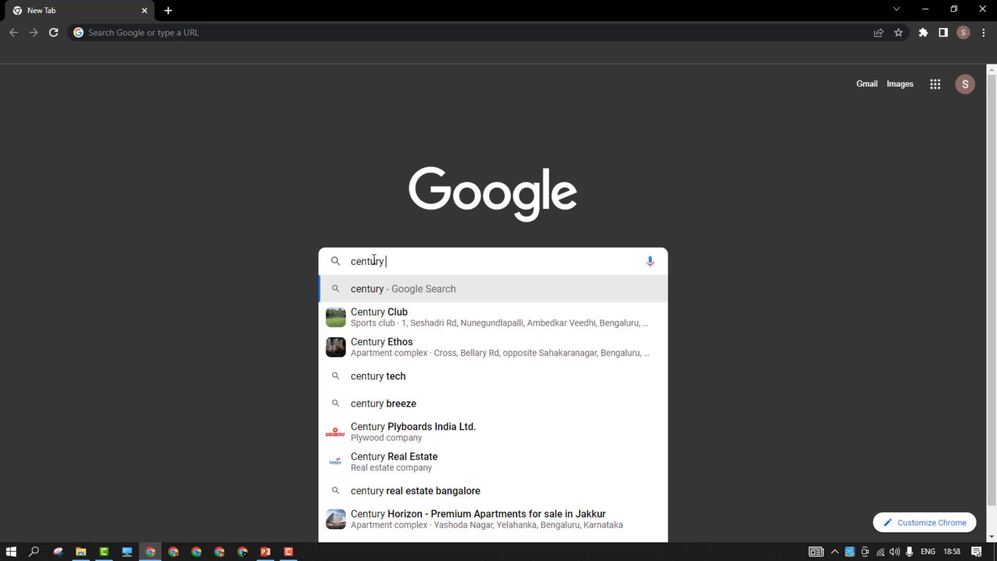
{"action": "type", "text": " gothic font"}
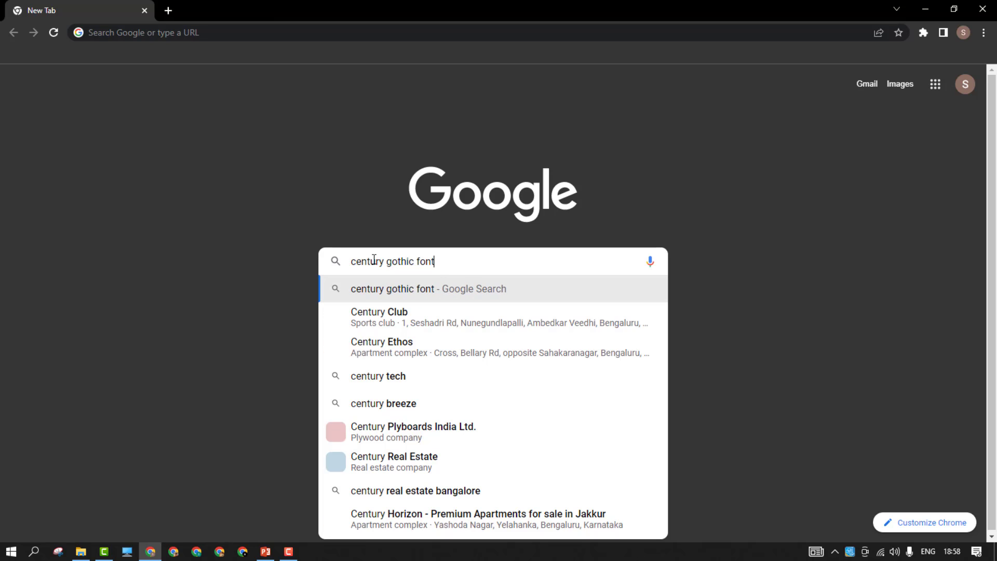
{"action": "key", "text": "Down"}
{"action": "key", "text": "Down"}
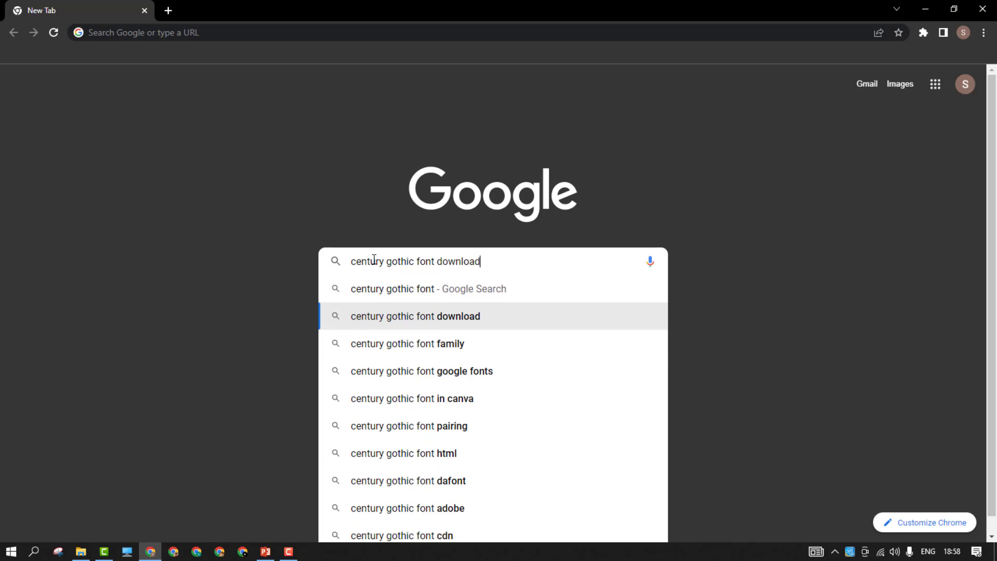
{"action": "key", "text": "Return"}
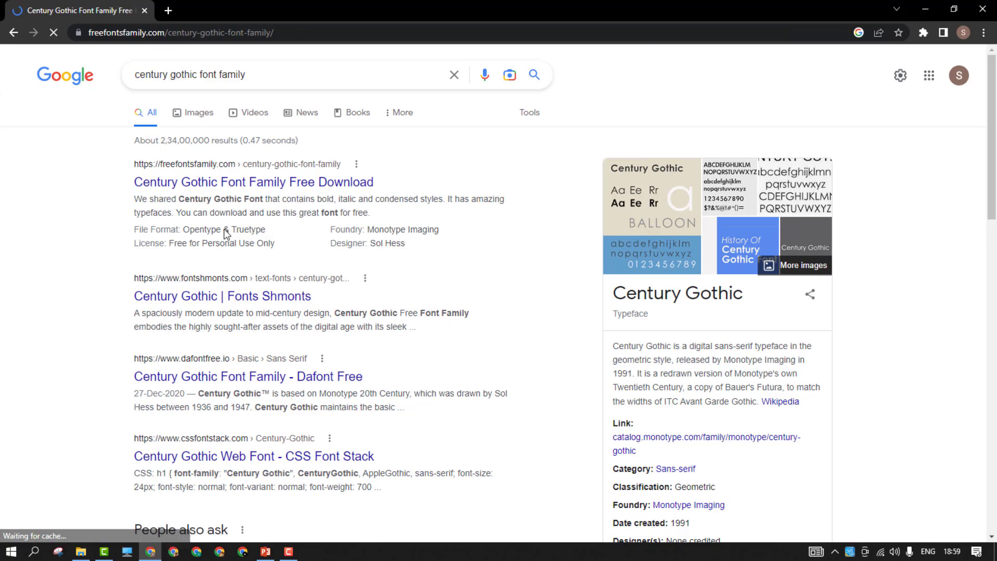
- Scroll down the freefontsfamily.com Century Gothic page to its free download section
{"action": "scroll", "coordinate": [223, 227], "scroll_direction": "down", "scroll_amount": 15}
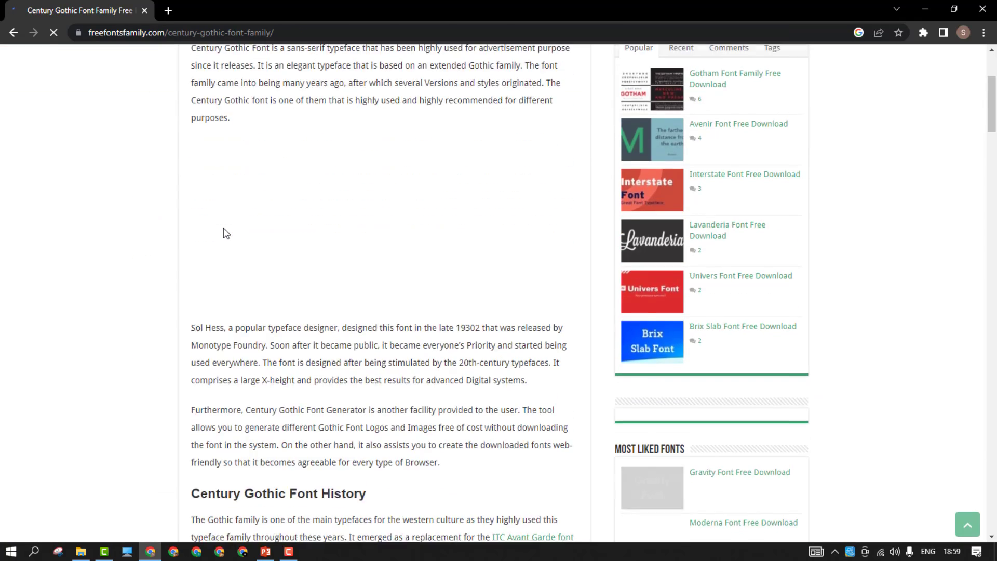
{"action": "scroll", "coordinate": [224, 232], "scroll_direction": "down", "scroll_amount": 5}
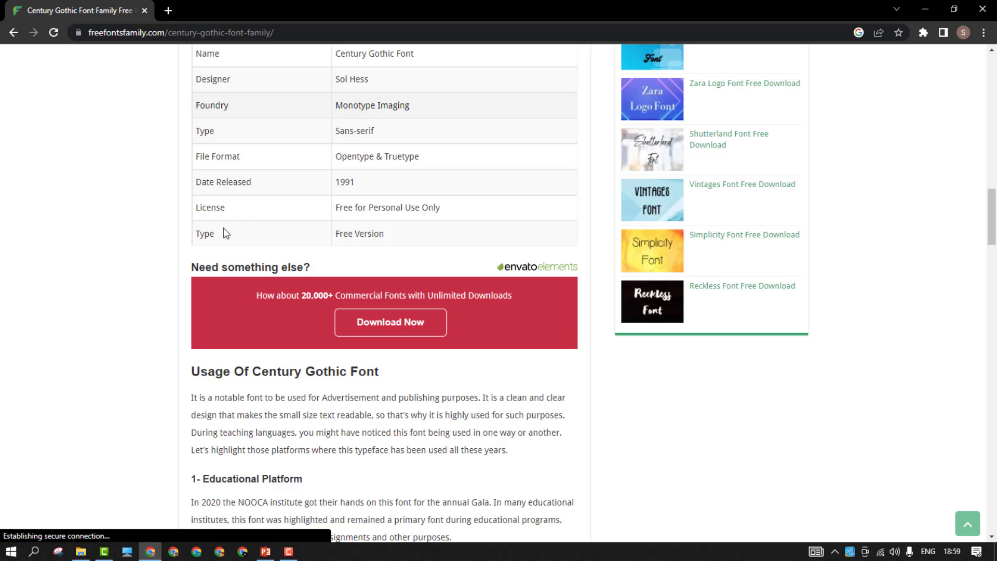
{"action": "scroll", "coordinate": [224, 232], "scroll_direction": "down", "scroll_amount": 15}
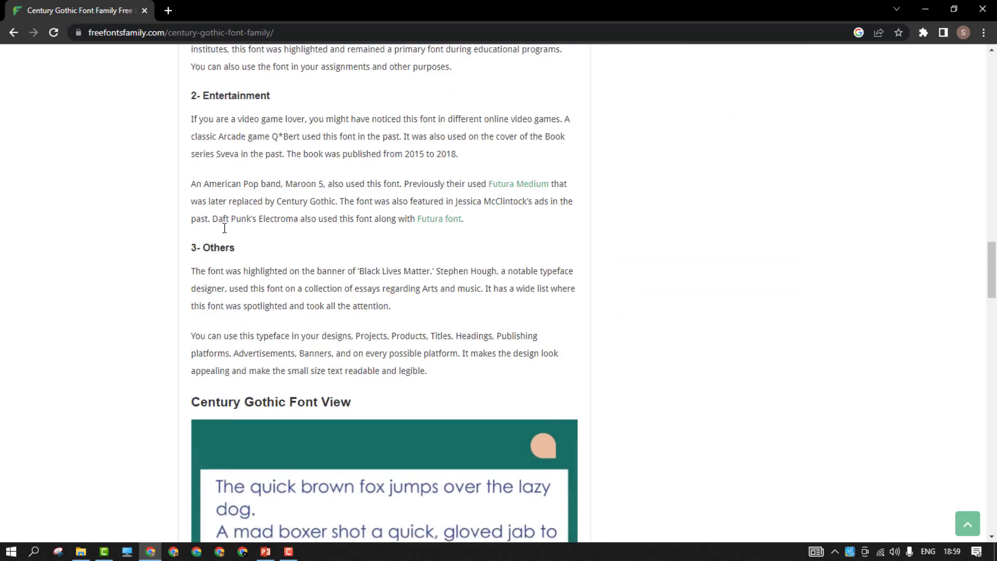
{"action": "scroll", "coordinate": [224, 232], "scroll_direction": "down", "scroll_amount": 5}
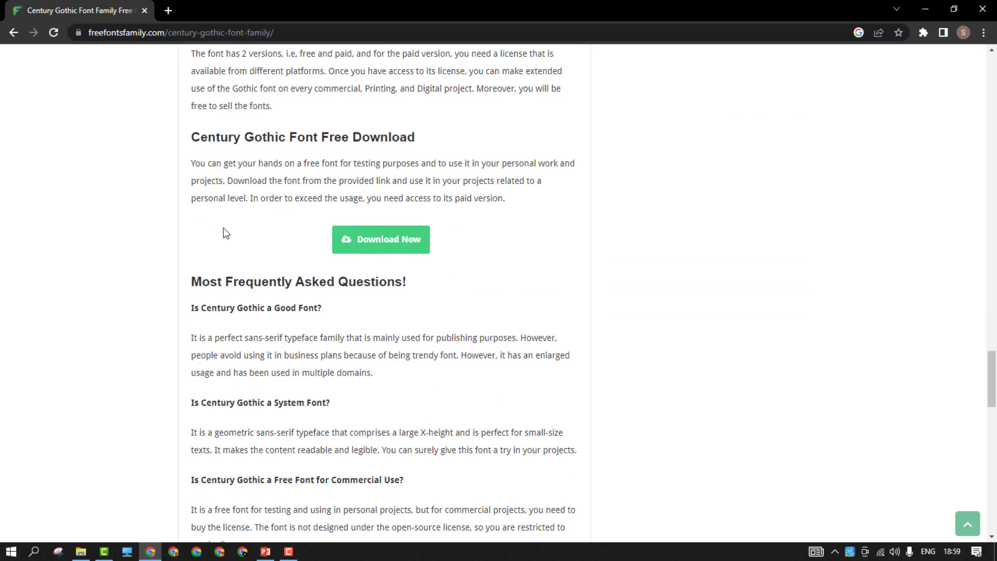
{"action": "scroll", "coordinate": [400, 240], "scroll_direction": "down", "scroll_amount": 11}
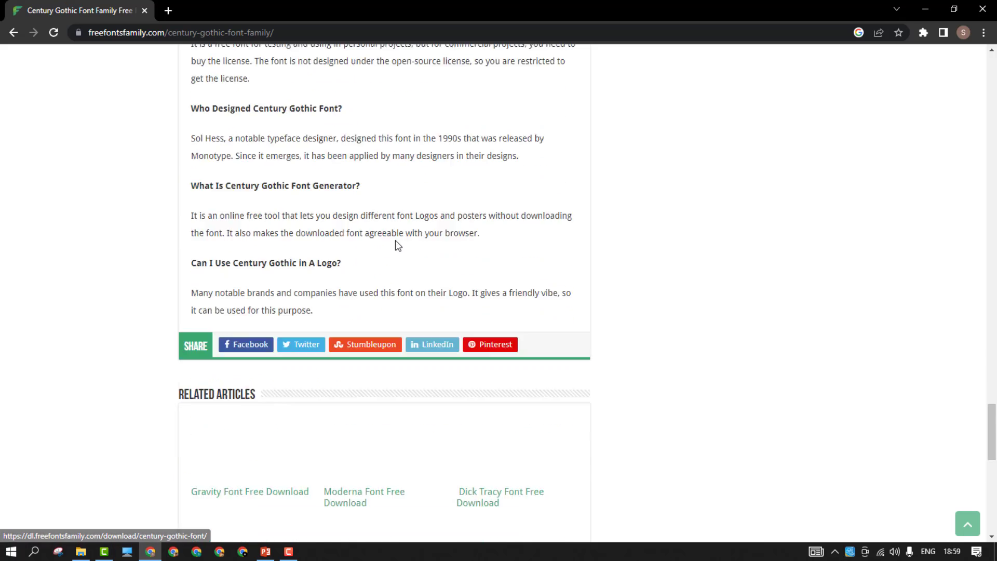
- Return to the results and browse the Fonts Shmonts Century Gothic page down to Free Download
{"action": "left_click", "coordinate": [13, 33]}
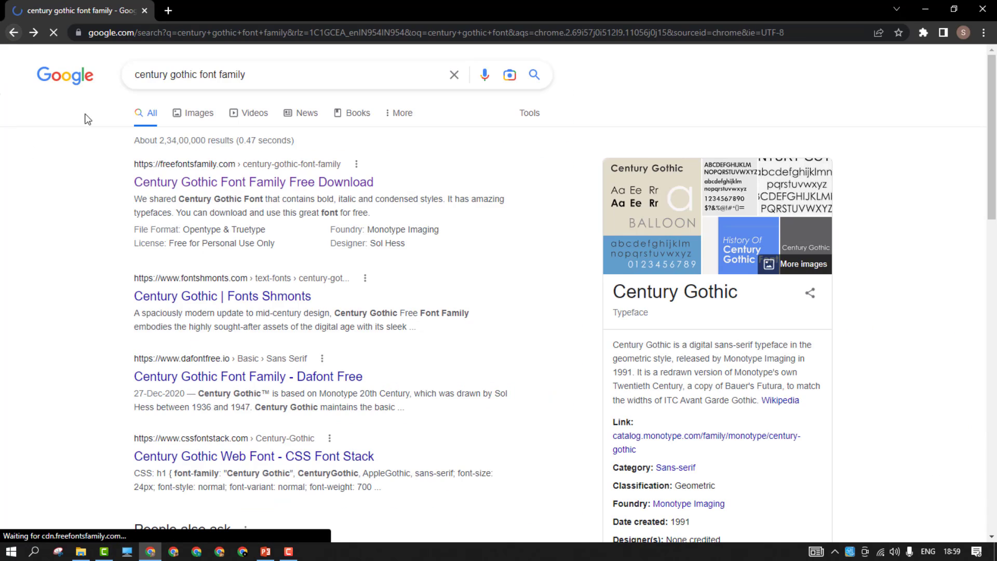
{"action": "left_click", "coordinate": [193, 302]}
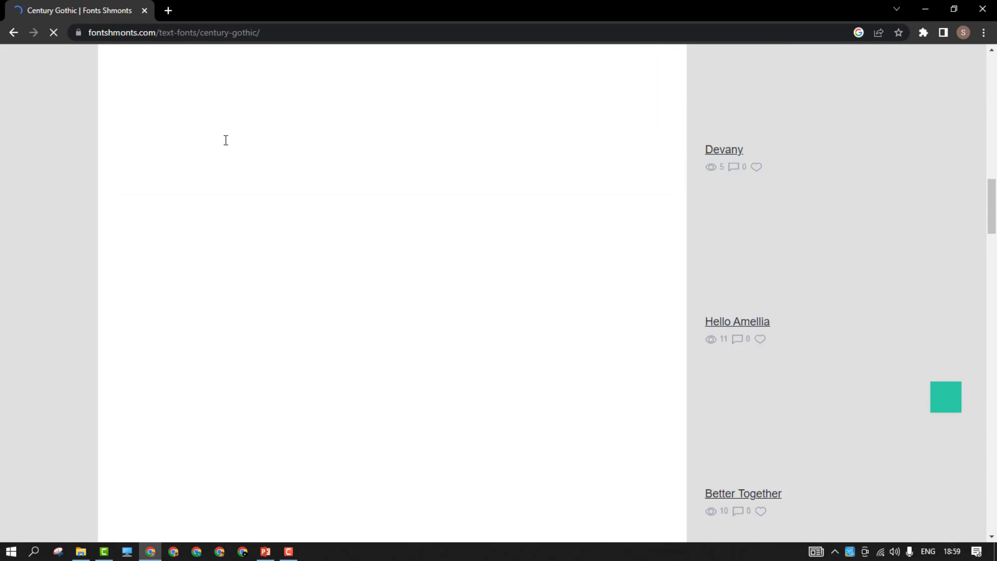
{"action": "scroll", "coordinate": [224, 139], "scroll_direction": "up", "scroll_amount": 18}
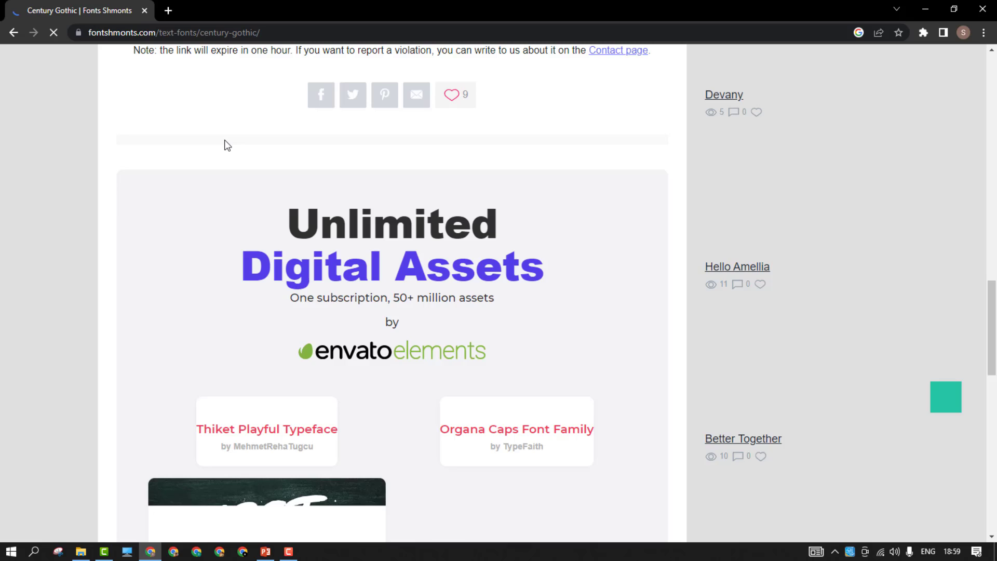
{"action": "scroll", "coordinate": [224, 142], "scroll_direction": "up", "scroll_amount": 9}
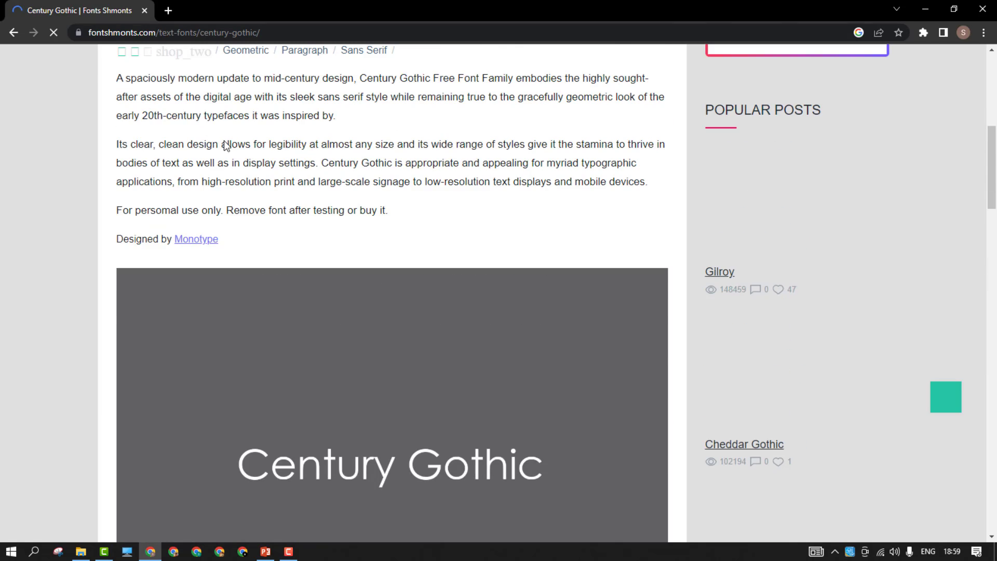
{"action": "scroll", "coordinate": [224, 141], "scroll_direction": "down", "scroll_amount": 7}
{"action": "scroll", "coordinate": [224, 142], "scroll_direction": "down", "scroll_amount": 6}
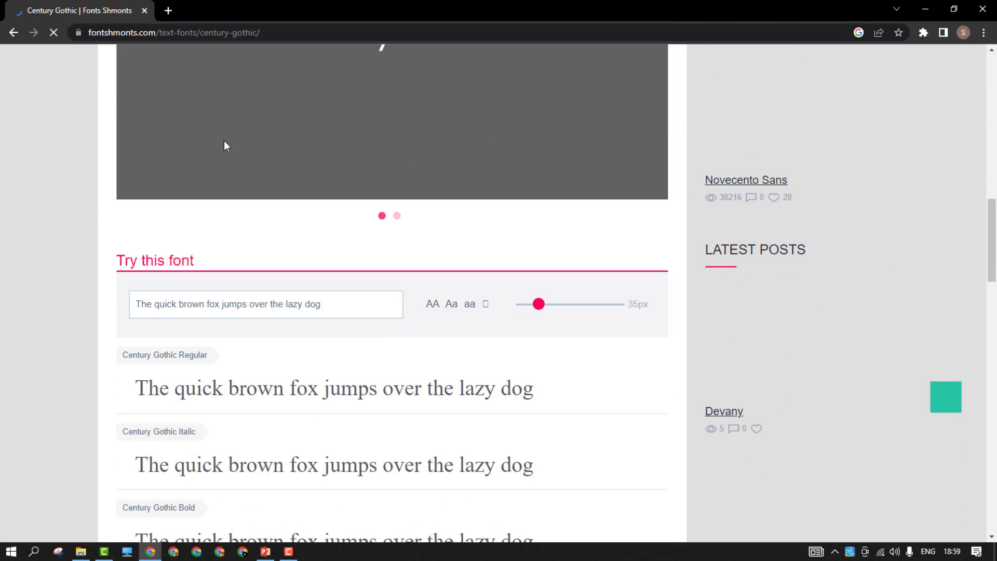
{"action": "scroll", "coordinate": [224, 141], "scroll_direction": "down", "scroll_amount": 6}
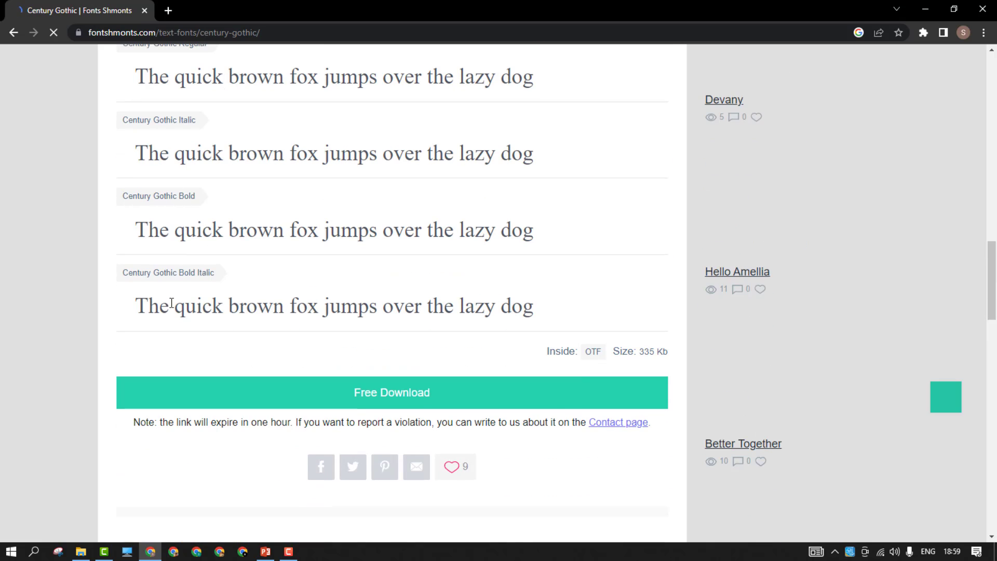
{"action": "scroll", "coordinate": [187, 296], "scroll_direction": "down", "scroll_amount": 2}
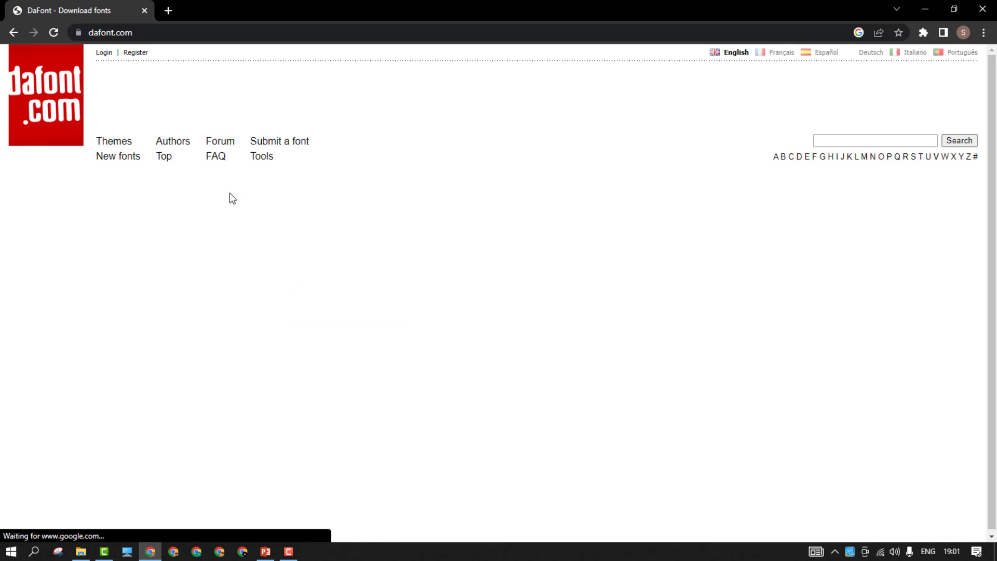
- Browse the DaFont homepage and open the Gothic > Various category
{"action": "scroll", "coordinate": [230, 198], "scroll_direction": "down", "scroll_amount": 6}
{"action": "scroll", "coordinate": [230, 197], "scroll_direction": "up", "scroll_amount": 6}
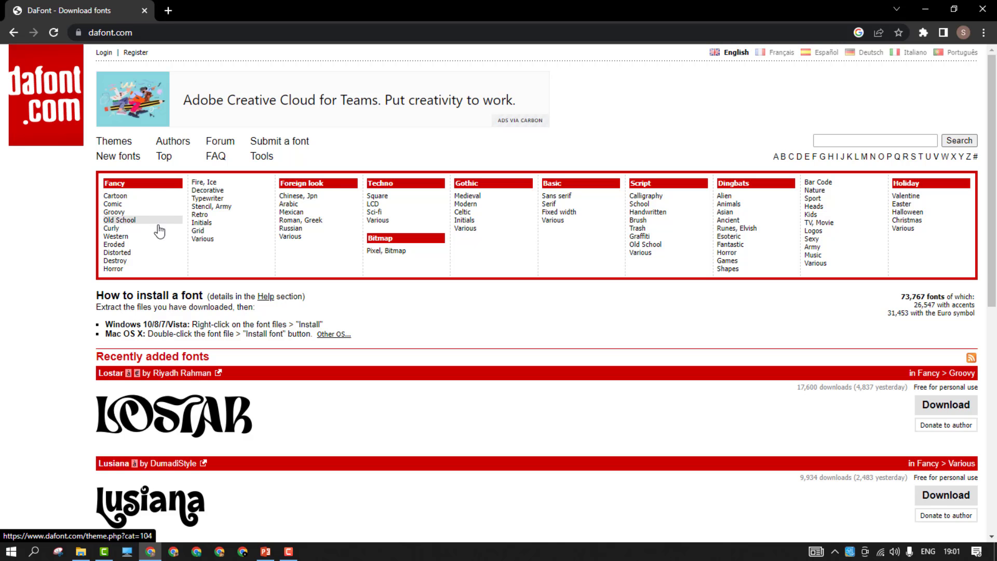
{"action": "scroll", "coordinate": [158, 237], "scroll_direction": "down", "scroll_amount": 8}
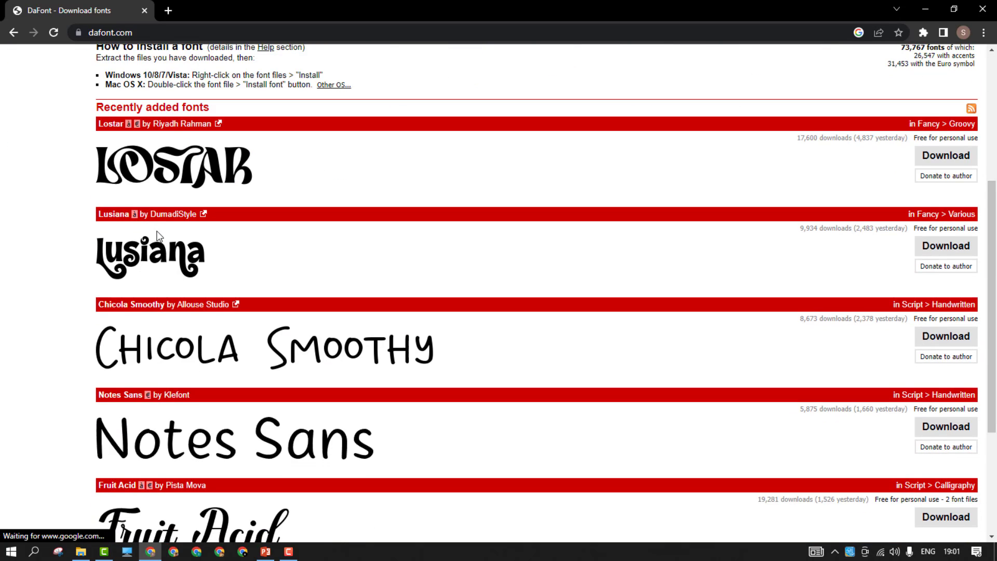
{"action": "scroll", "coordinate": [158, 235], "scroll_direction": "up", "scroll_amount": 10}
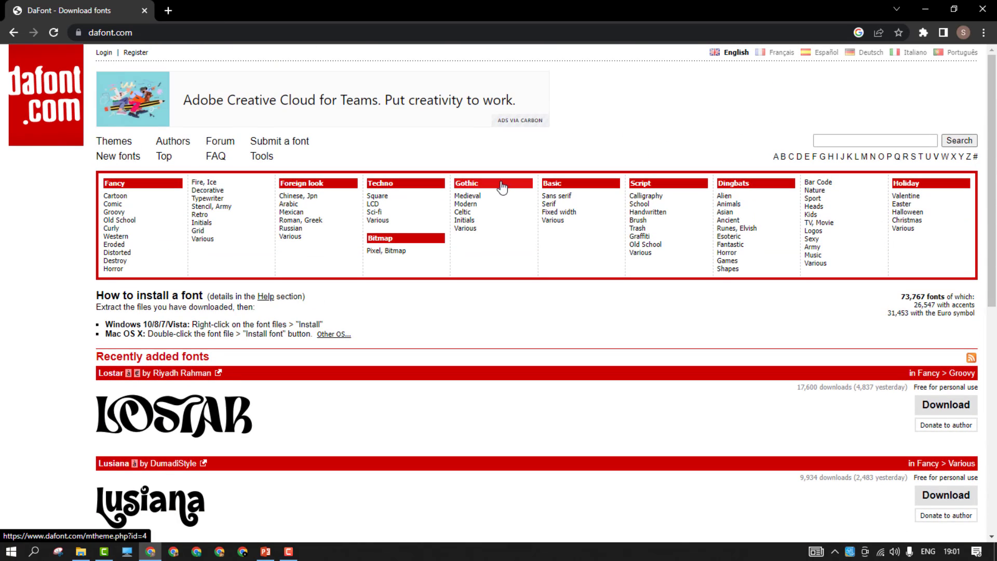
{"action": "left_click", "coordinate": [470, 234]}
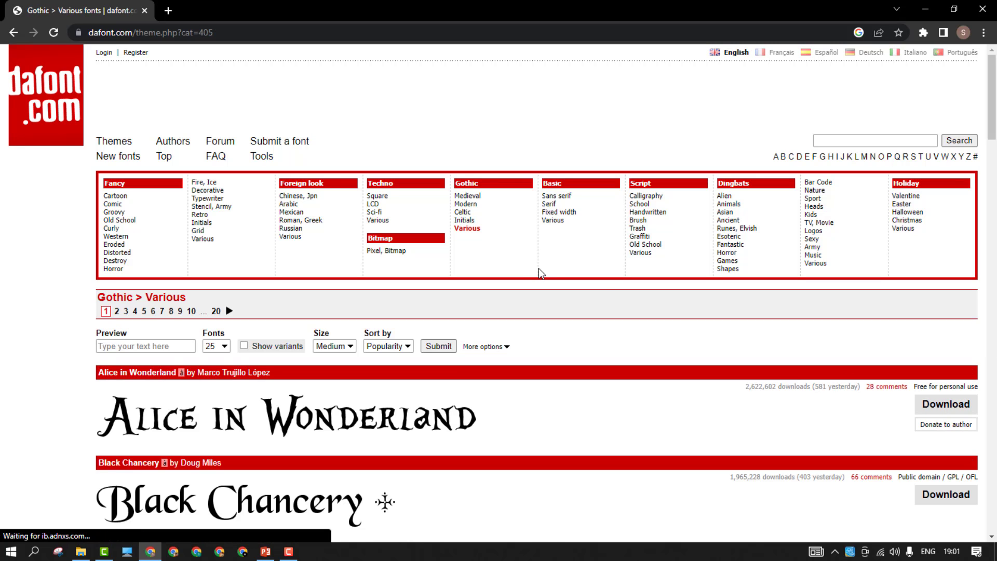
- Switch to Basic > Sans serif and download Lemon Milk as lemon_milk.zip
{"action": "scroll", "coordinate": [438, 379], "scroll_direction": "down", "scroll_amount": 3}
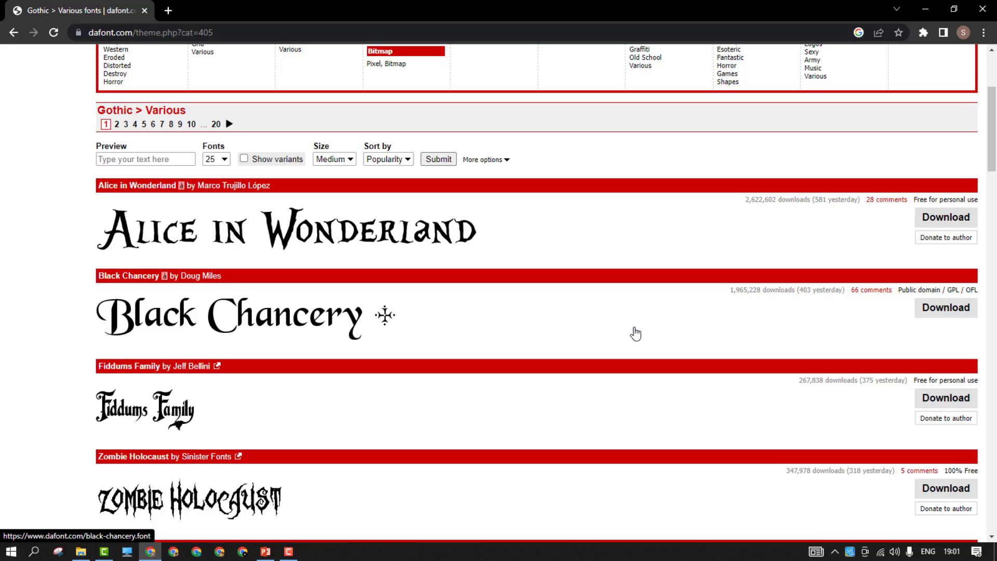
{"action": "scroll", "coordinate": [632, 332], "scroll_direction": "up", "scroll_amount": 3}
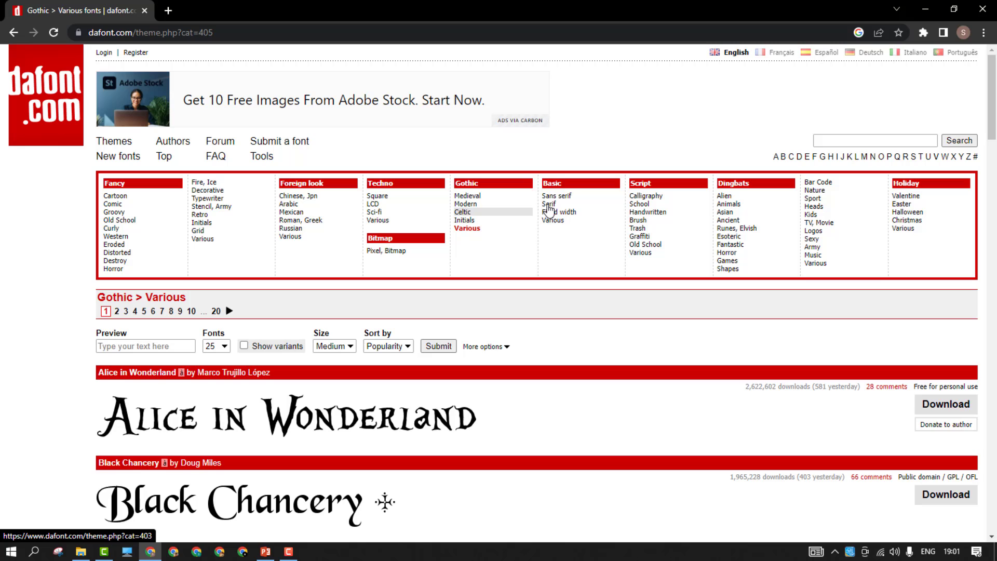
{"action": "left_click", "coordinate": [567, 197]}
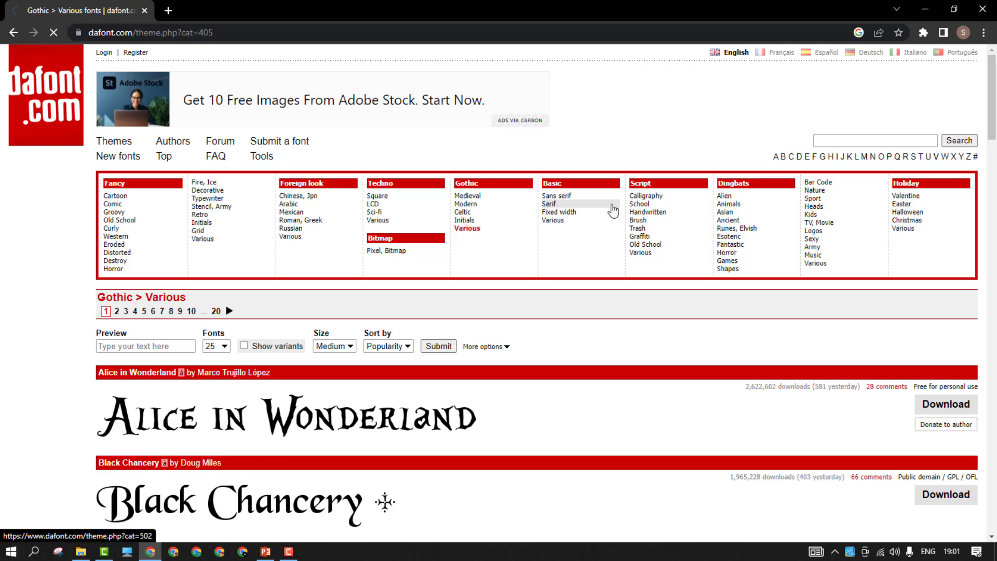
{"action": "scroll", "coordinate": [556, 199], "scroll_direction": "down", "scroll_amount": 2}
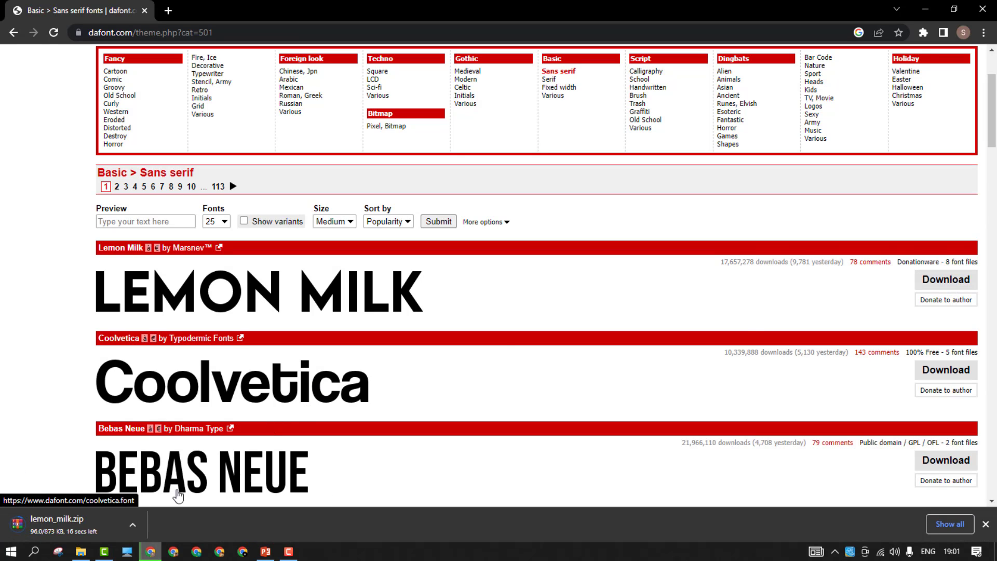
{"action": "left_click", "coordinate": [129, 525]}
- Extract lemon_milk.zip in Downloads into its own lemon_milk folder, then reopen Downloads via Show in folder
{"action": "left_click", "coordinate": [156, 483]}
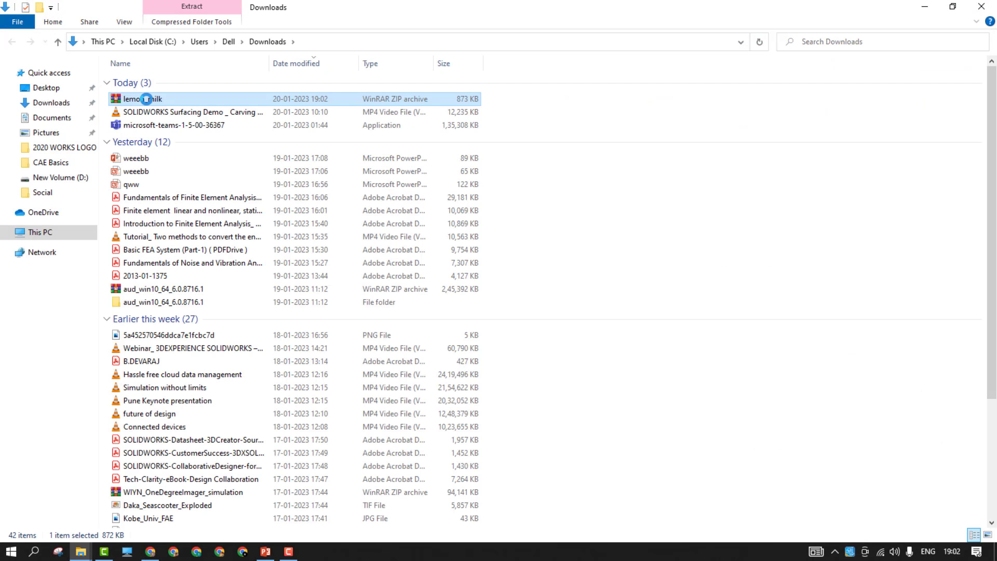
{"action": "right_click", "coordinate": [136, 98]}
{"action": "left_click", "coordinate": [173, 160]}
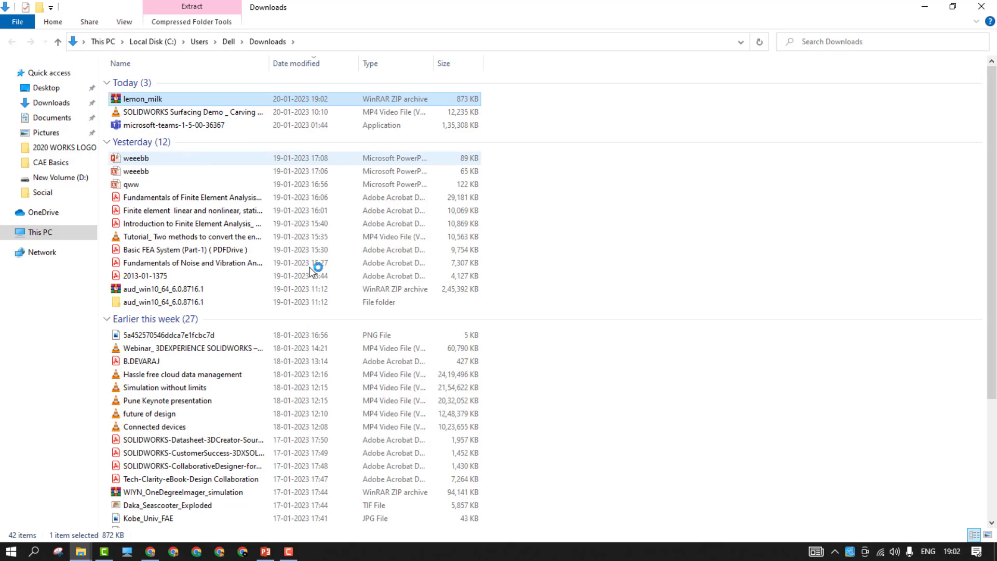
{"action": "left_click", "coordinate": [536, 404]}
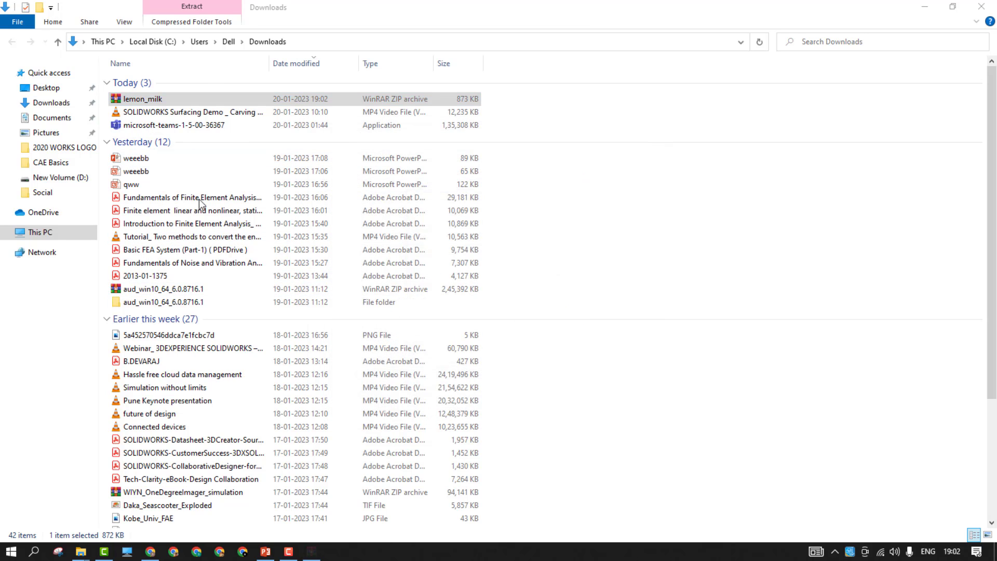
{"action": "key", "text": "alt+Tab"}
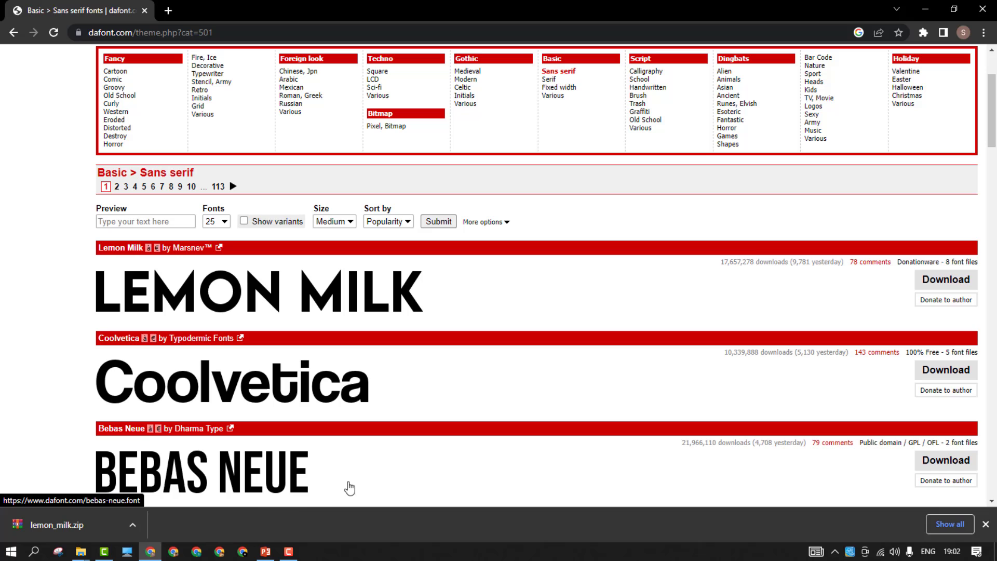
{"action": "left_click", "coordinate": [134, 523]}
{"action": "left_click", "coordinate": [156, 482]}
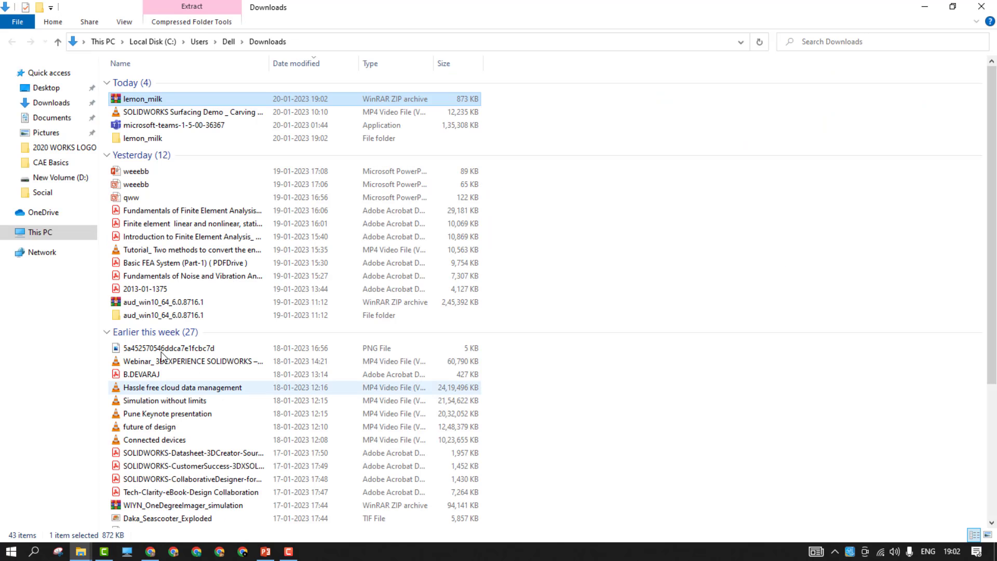
- Install LEMONMILK-Light from the lemon_milk folder through Font Viewer, then close the viewer
{"action": "double_click", "coordinate": [142, 140]}
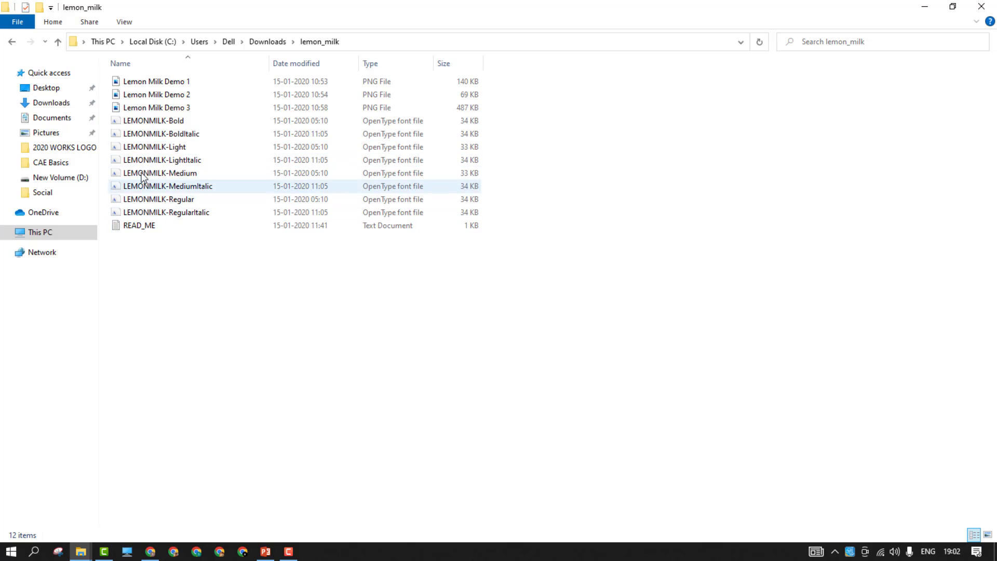
{"action": "double_click", "coordinate": [145, 148]}
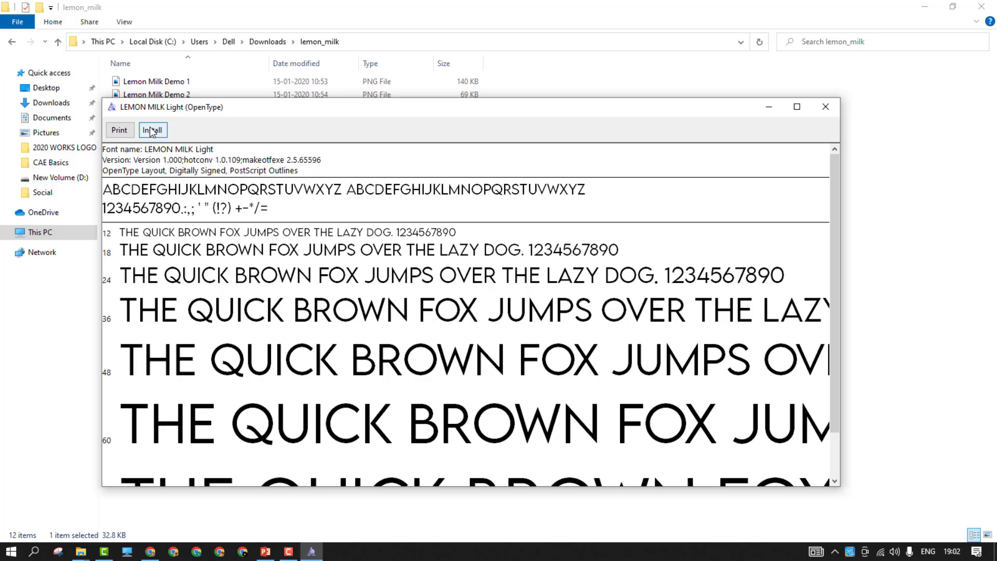
{"action": "left_click", "coordinate": [152, 130]}
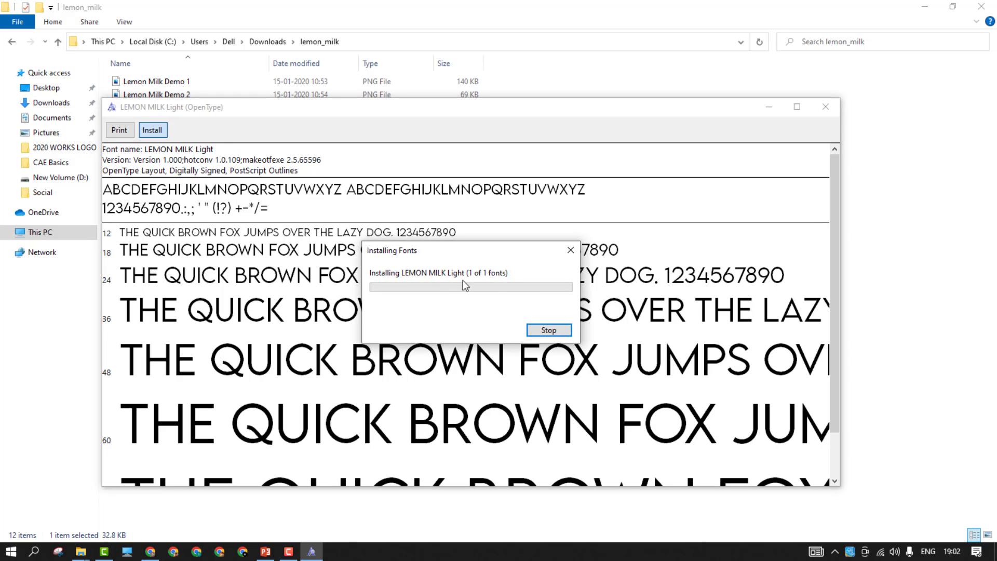
{"action": "left_click", "coordinate": [826, 107]}
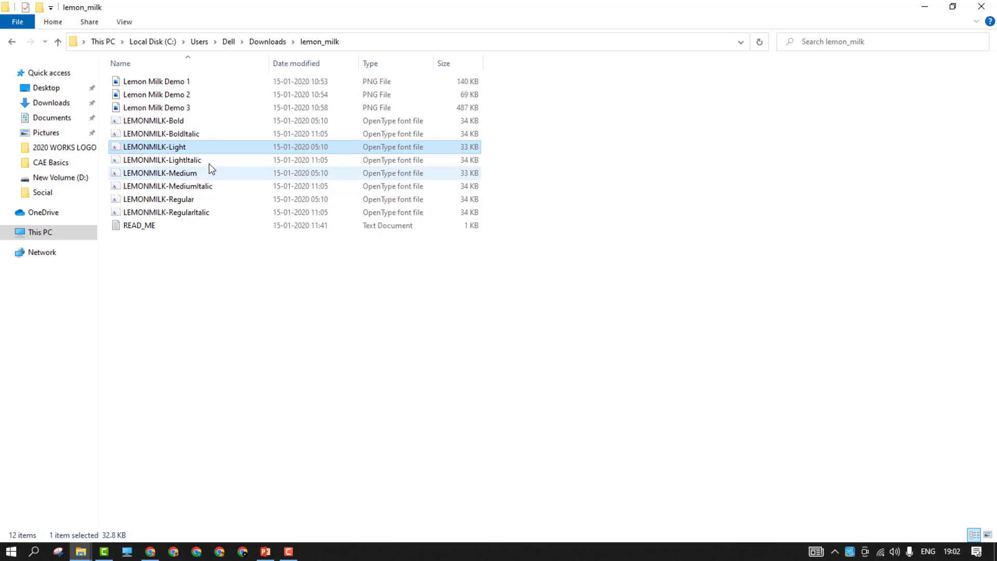
- Open Control Panel's Fonts page via a 'con' search, review the 265 fonts, then return to This PC
{"action": "left_click", "coordinate": [34, 551]}
{"action": "type", "text": "con"}
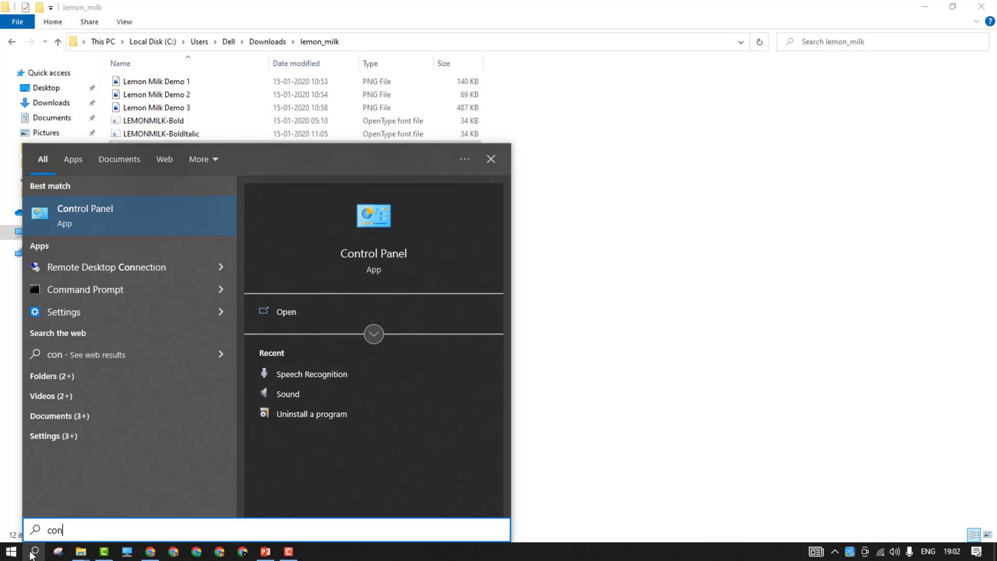
{"action": "key", "text": "Return"}
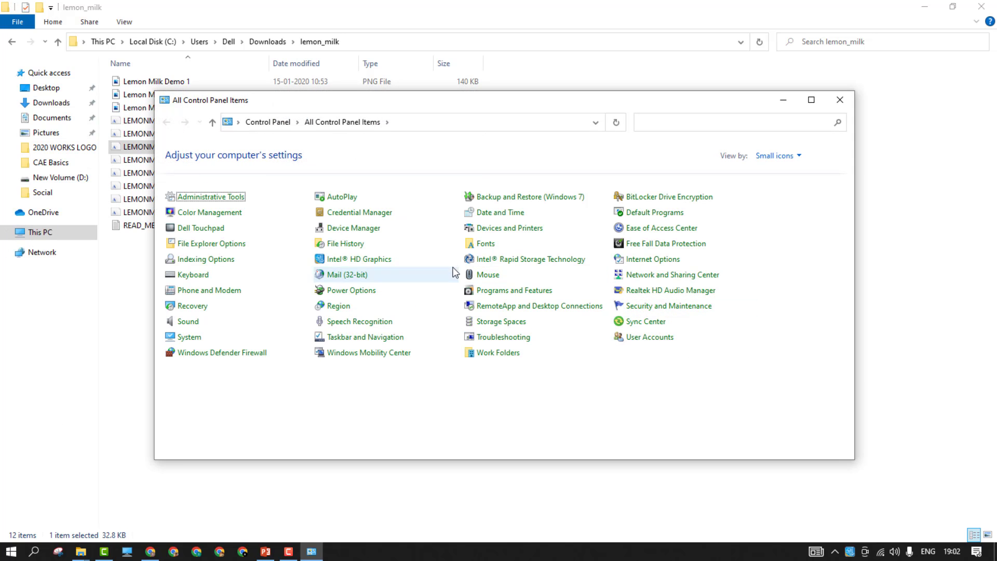
{"action": "left_click", "coordinate": [483, 246]}
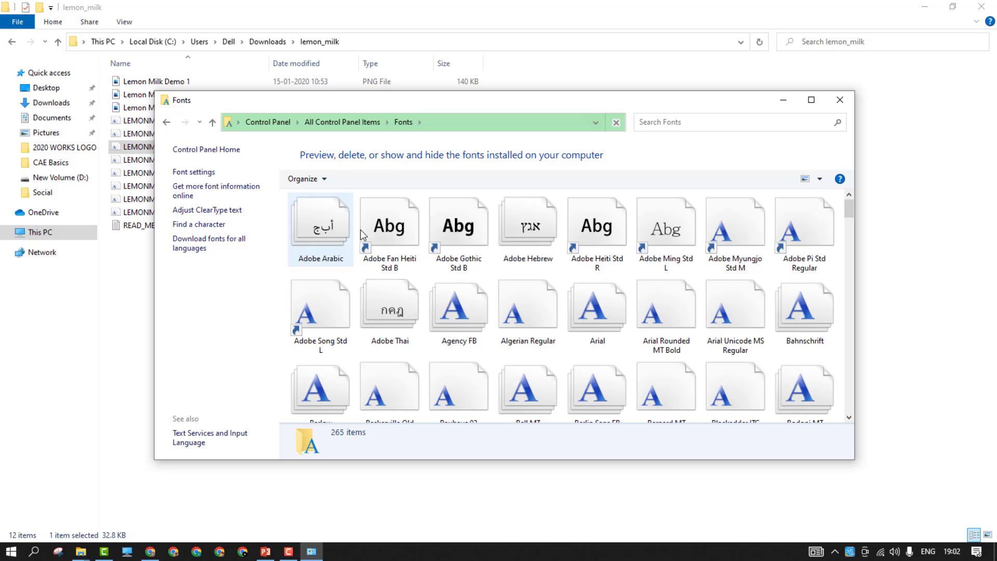
{"action": "scroll", "coordinate": [333, 238], "scroll_direction": "down", "scroll_amount": 3}
{"action": "scroll", "coordinate": [334, 238], "scroll_direction": "down", "scroll_amount": 15}
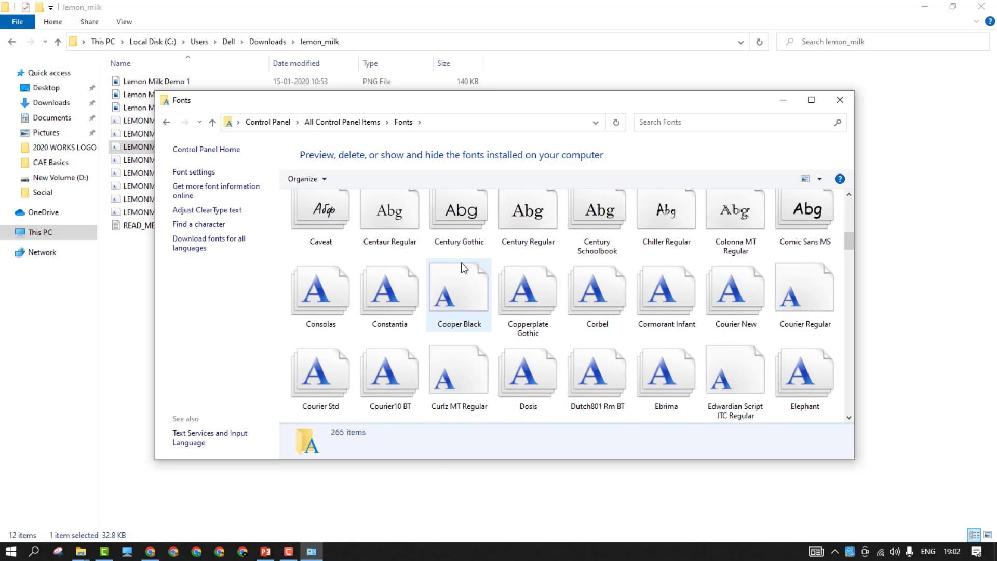
{"action": "scroll", "coordinate": [464, 269], "scroll_direction": "down", "scroll_amount": 10}
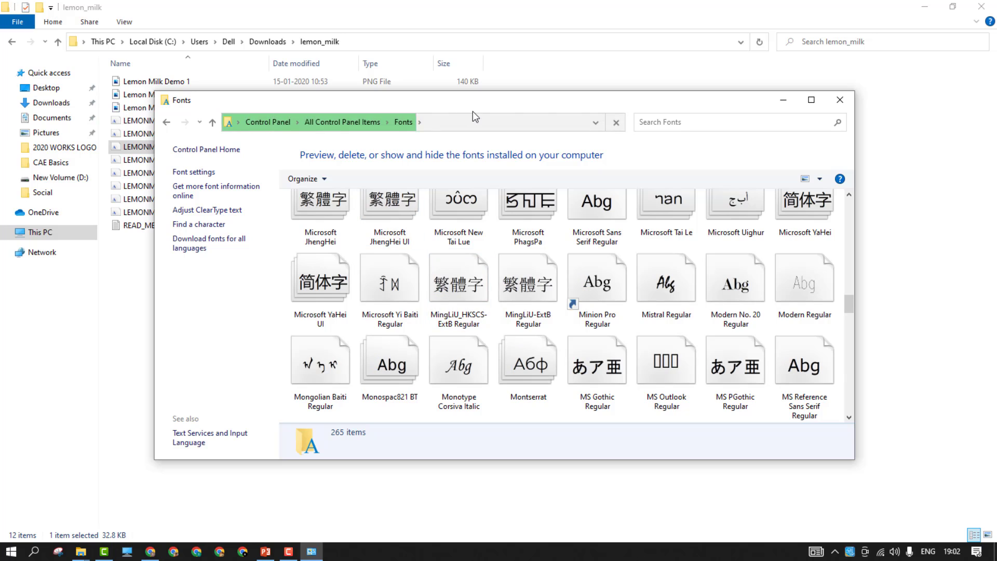
{"action": "left_click", "coordinate": [511, 123]}
{"action": "key", "text": "ctrl+c"}
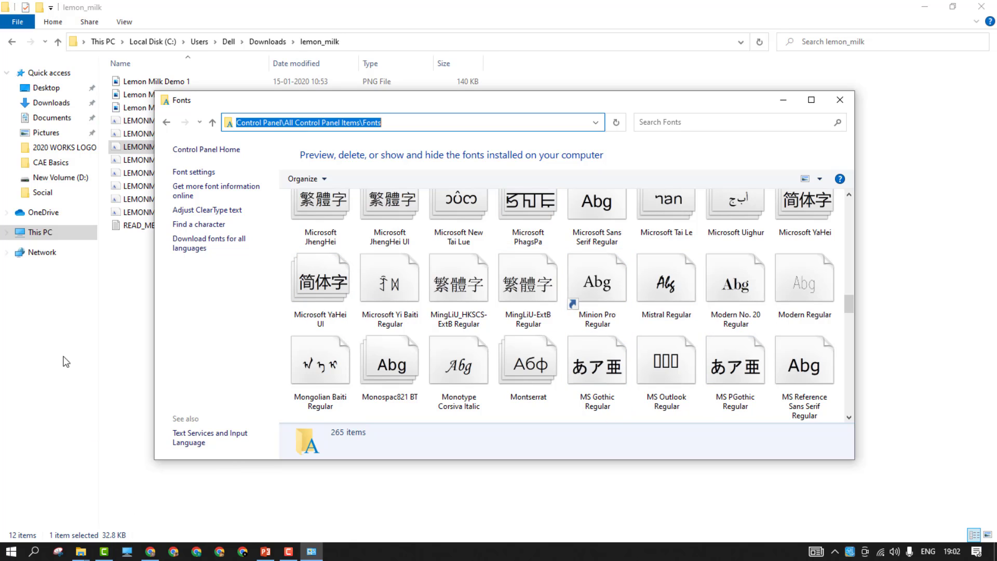
{"action": "left_click", "coordinate": [40, 234]}
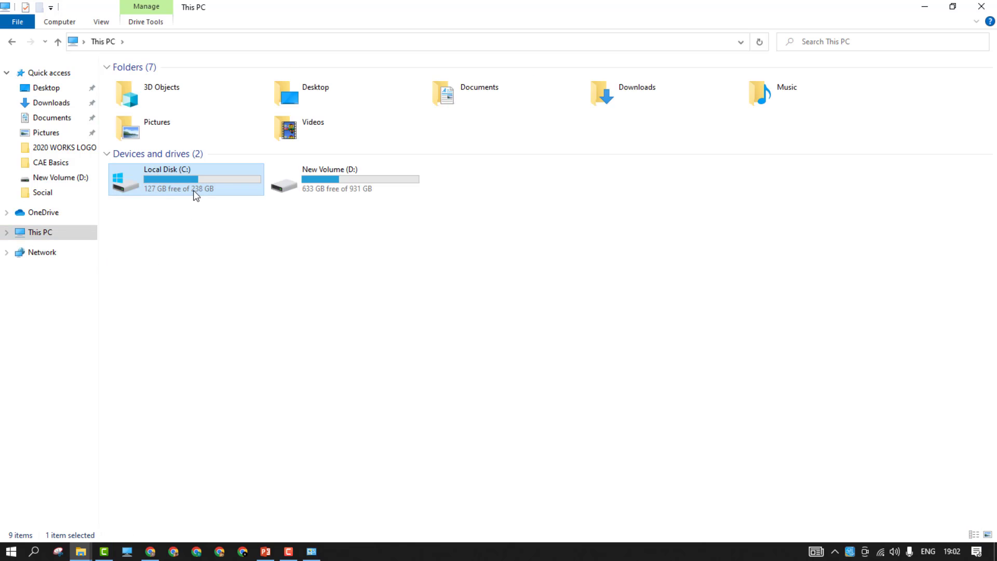
- Navigate from the C: drive to the Fonts folder by pasting its path into the address bar
{"action": "double_click", "coordinate": [193, 190]}
{"action": "left_click", "coordinate": [316, 42]}
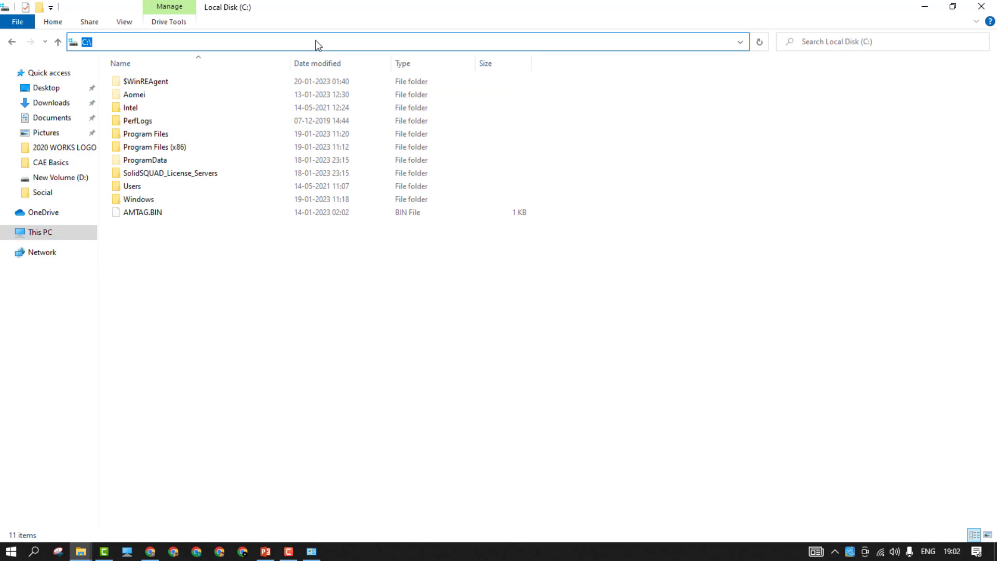
{"action": "key", "text": "ctrl+v"}
{"action": "key", "text": "Return"}
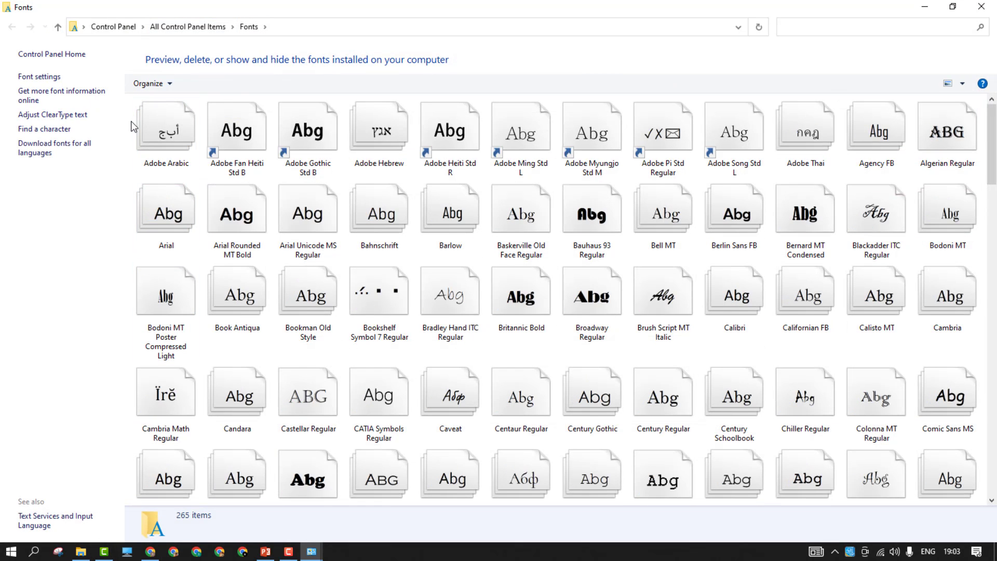
- Select and copy all 265 installed fonts
{"action": "key", "text": "ctrl+a"}
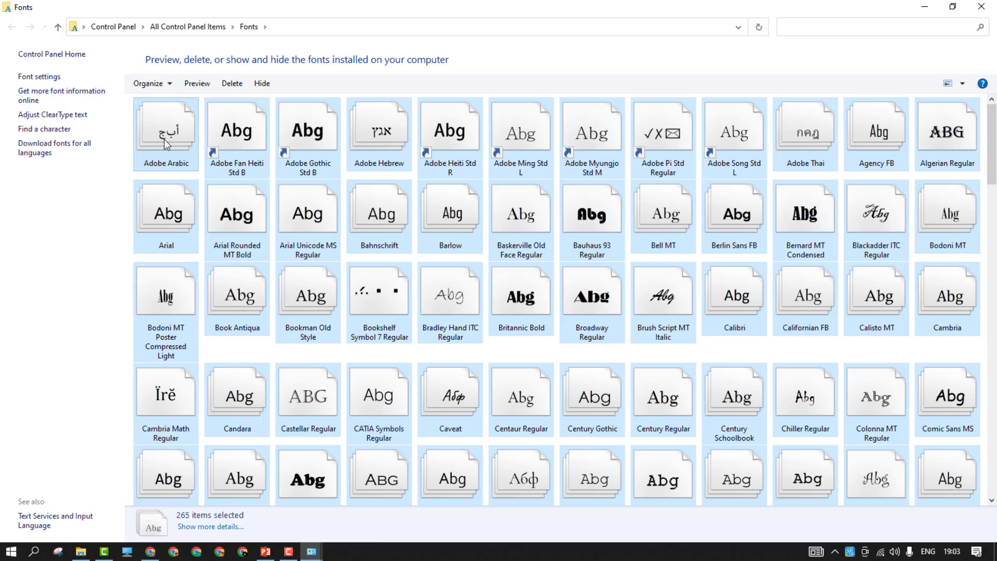
{"action": "right_click", "coordinate": [164, 139]}
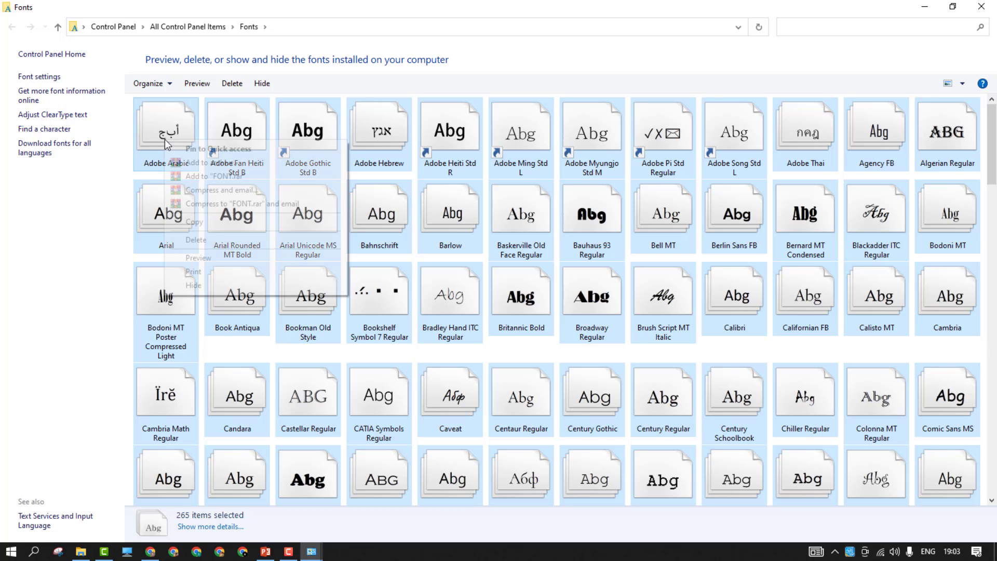
{"action": "left_click", "coordinate": [193, 221]}
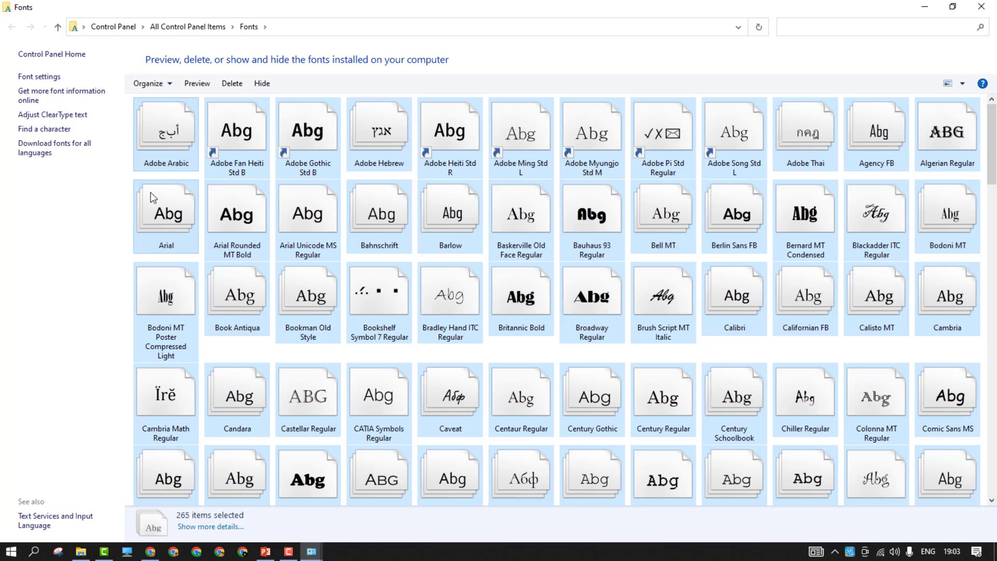
- Clear the selection, scroll through the Fonts grid, and select the LEMON MILK Light tile
{"action": "left_click", "coordinate": [130, 180]}
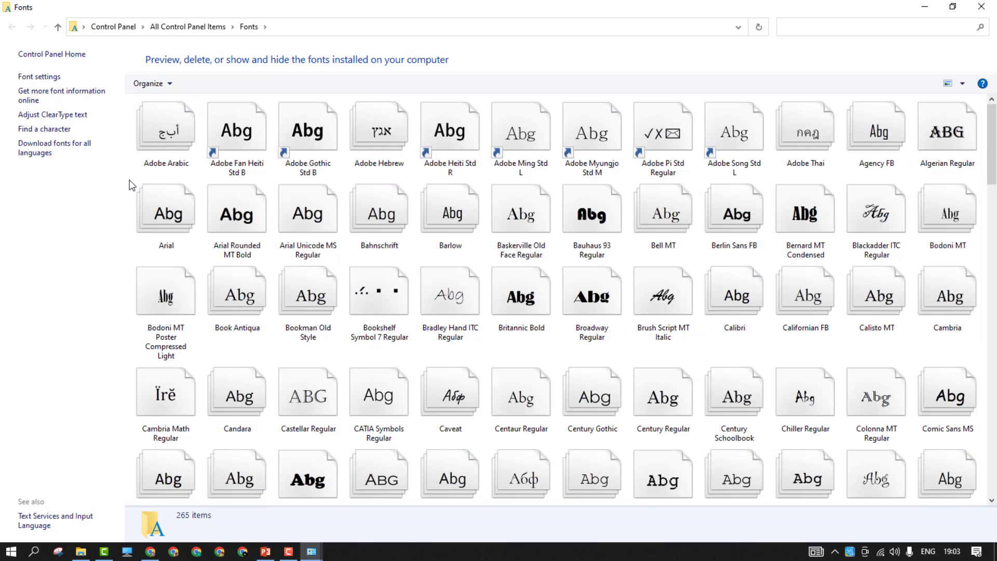
{"action": "scroll", "coordinate": [133, 260], "scroll_direction": "down", "scroll_amount": 3}
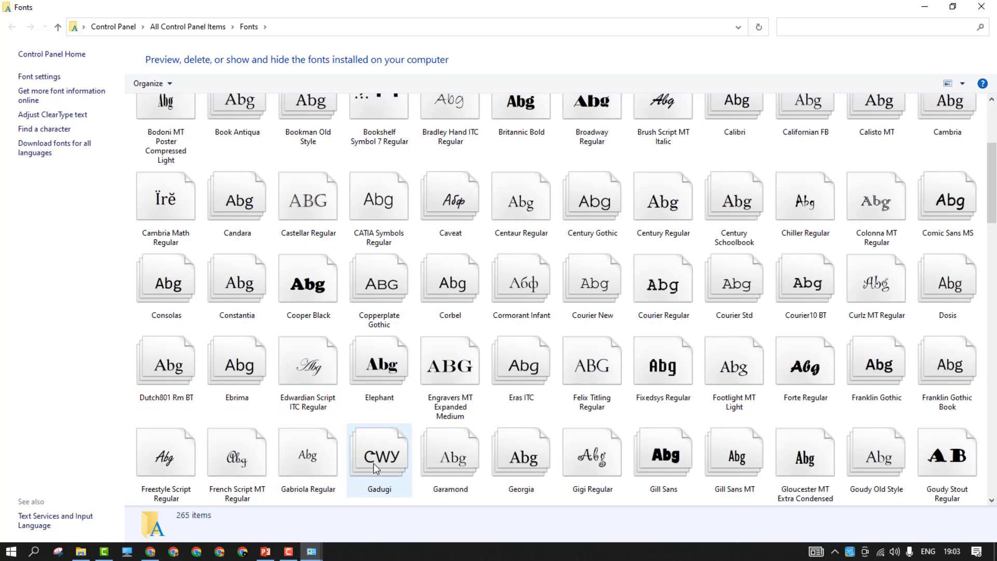
{"action": "scroll", "coordinate": [536, 332], "scroll_direction": "up", "scroll_amount": 3}
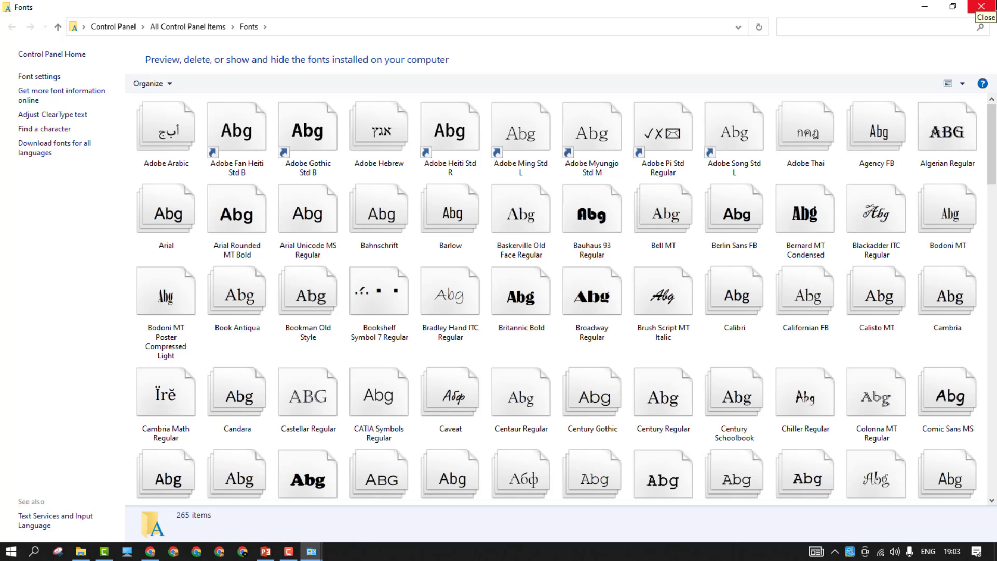
{"action": "scroll", "coordinate": [643, 294], "scroll_direction": "down", "scroll_amount": 15}
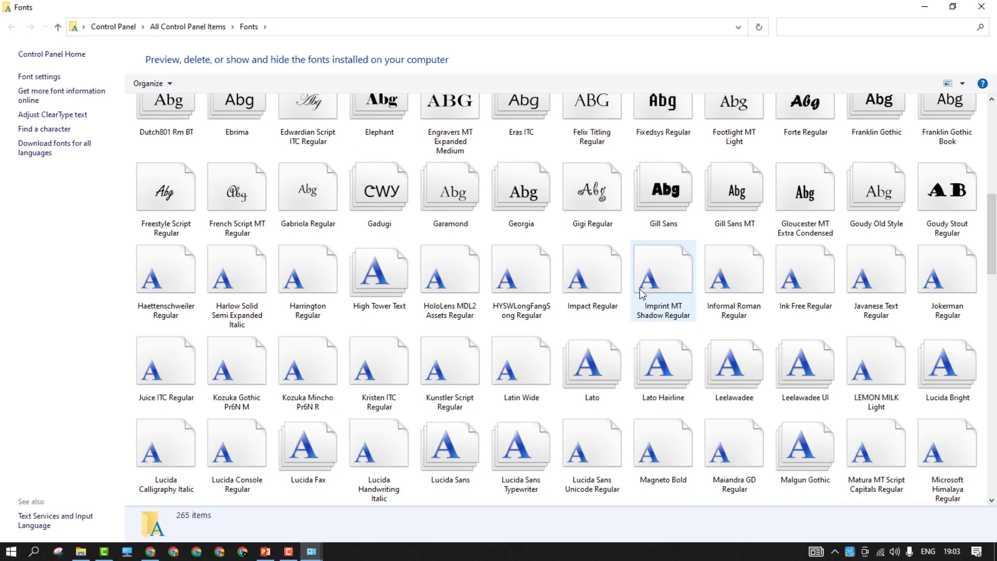
{"action": "scroll", "coordinate": [643, 294], "scroll_direction": "down", "scroll_amount": 10}
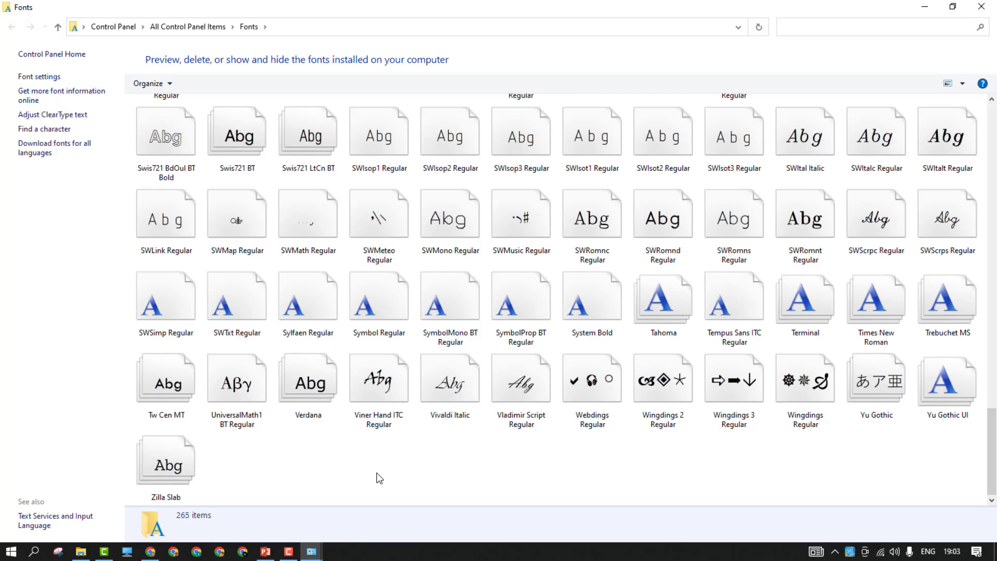
{"action": "scroll", "coordinate": [389, 438], "scroll_direction": "up", "scroll_amount": 5}
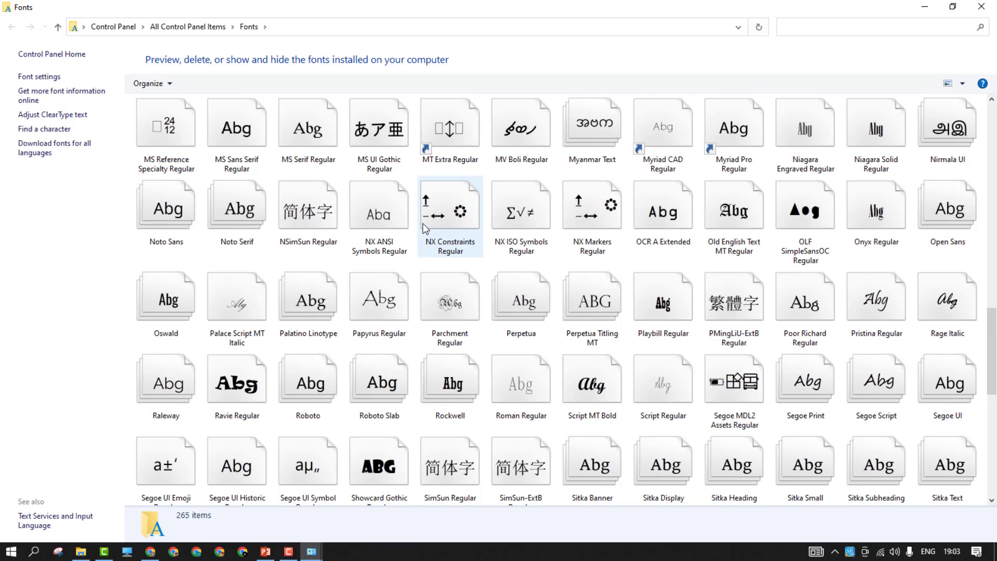
{"action": "scroll", "coordinate": [422, 224], "scroll_direction": "up", "scroll_amount": 5}
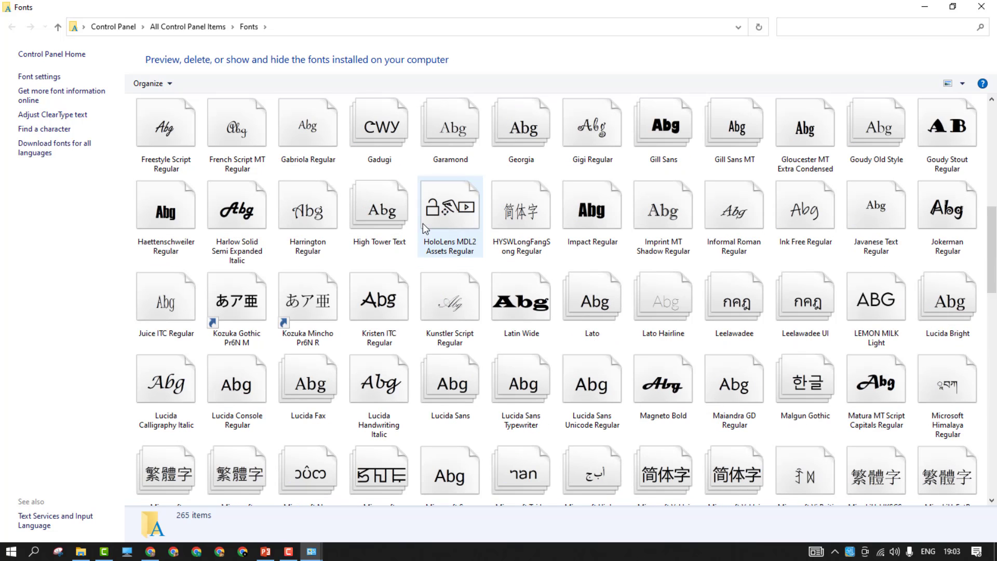
{"action": "left_click", "coordinate": [875, 335]}
{"action": "left_click", "coordinate": [808, 263]}
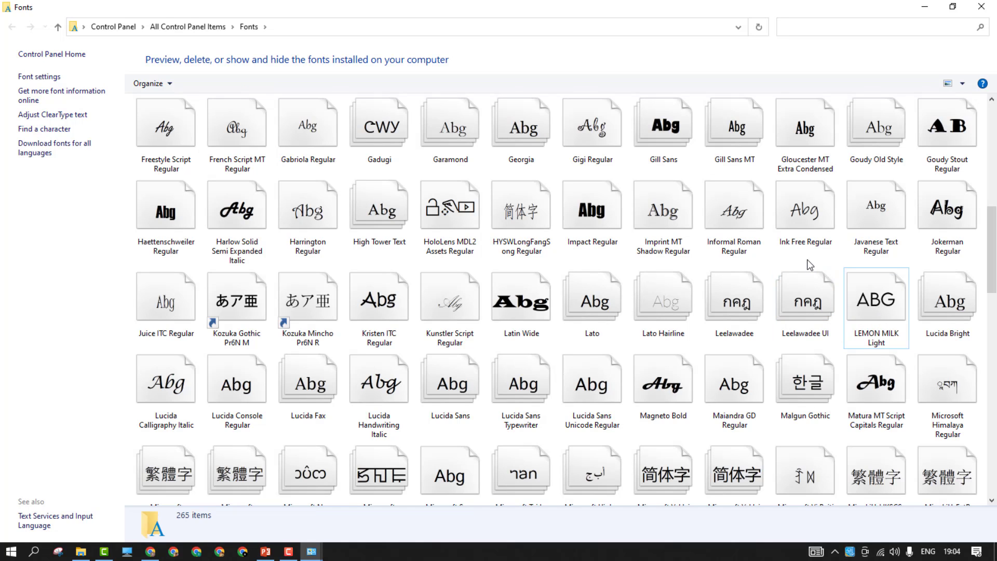